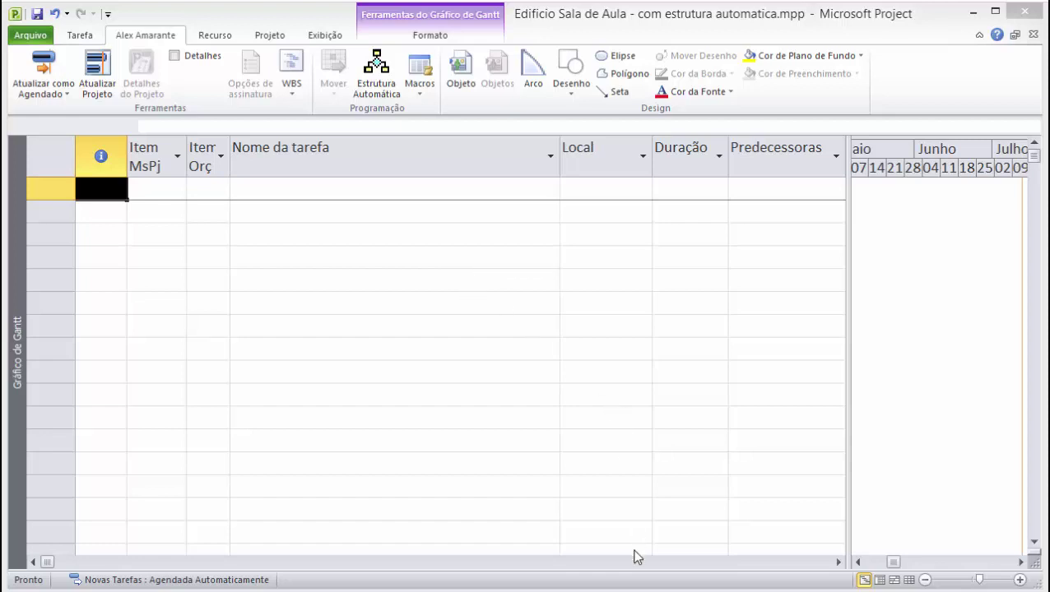
Switch to the Excel workbook Orcamento Espaco Nobre 18 Nov 2002.xlsx and look through its list of budget services.
{"action": "mouse_move", "coordinate": [637, 589]}
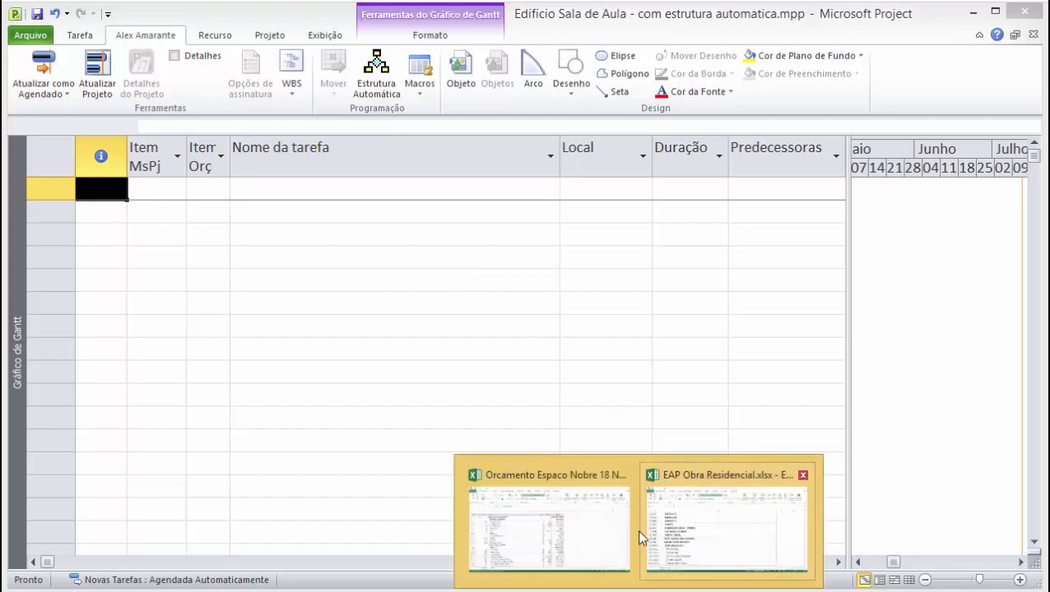
{"action": "mouse_move", "coordinate": [573, 530]}
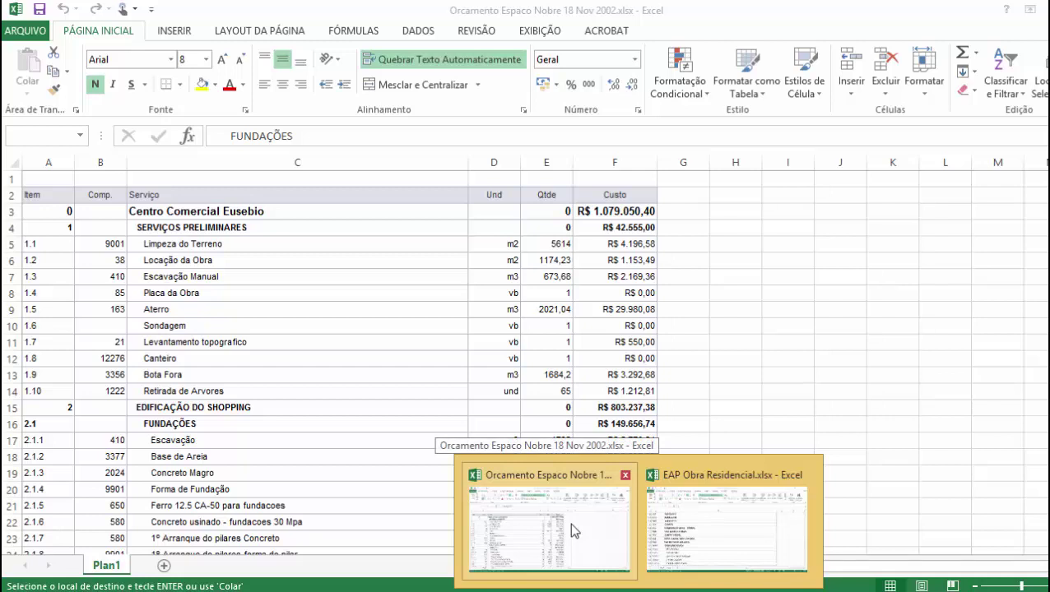
{"action": "left_click", "coordinate": [338, 384]}
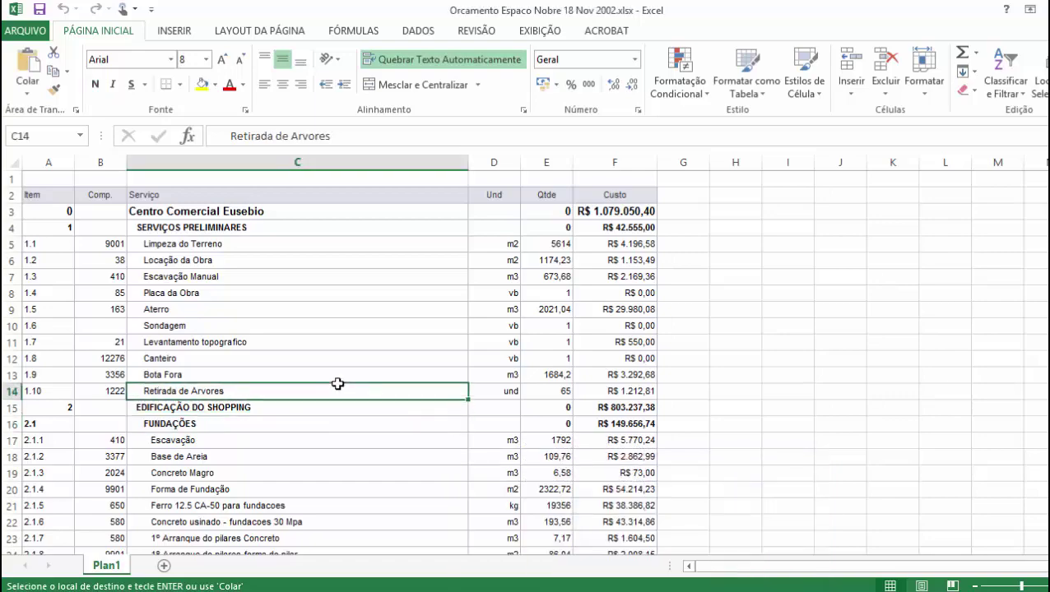
{"action": "key", "text": "Page_Down"}
{"action": "key", "text": "Page_Down"}
{"action": "key", "text": "Page_Down"}
{"action": "key", "text": "Page_Down"}
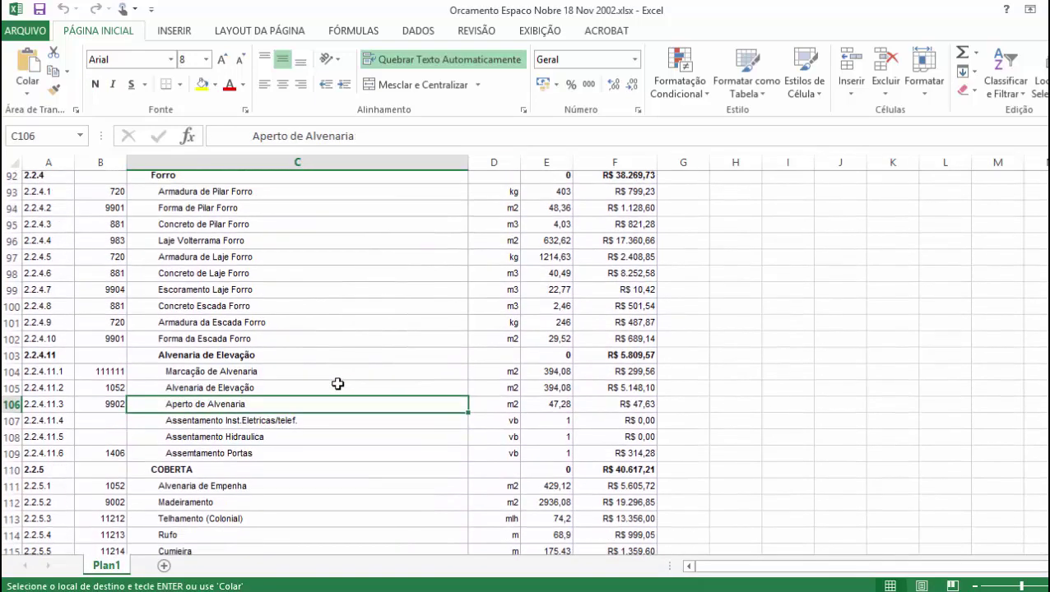
{"action": "key", "text": "Page_Down"}
{"action": "key", "text": "Page_Down"}
{"action": "key", "text": "Page_Up"}
{"action": "key", "text": "Page_Up"}
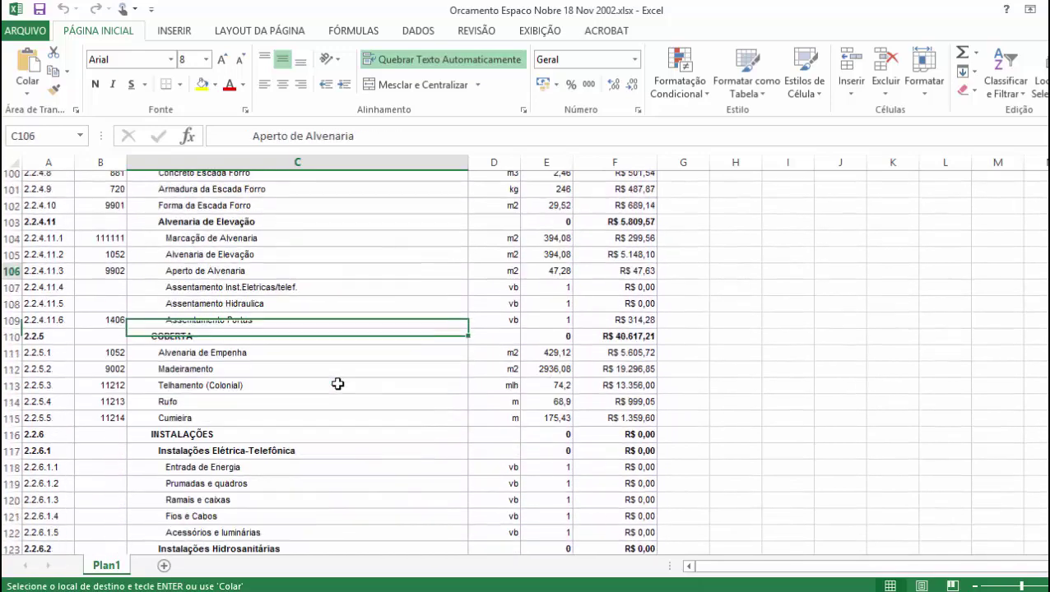
{"action": "key", "text": "Page_Up"}
{"action": "key", "text": "Page_Up"}
{"action": "key", "text": "Page_Up"}
{"action": "key", "text": "Page_Up"}
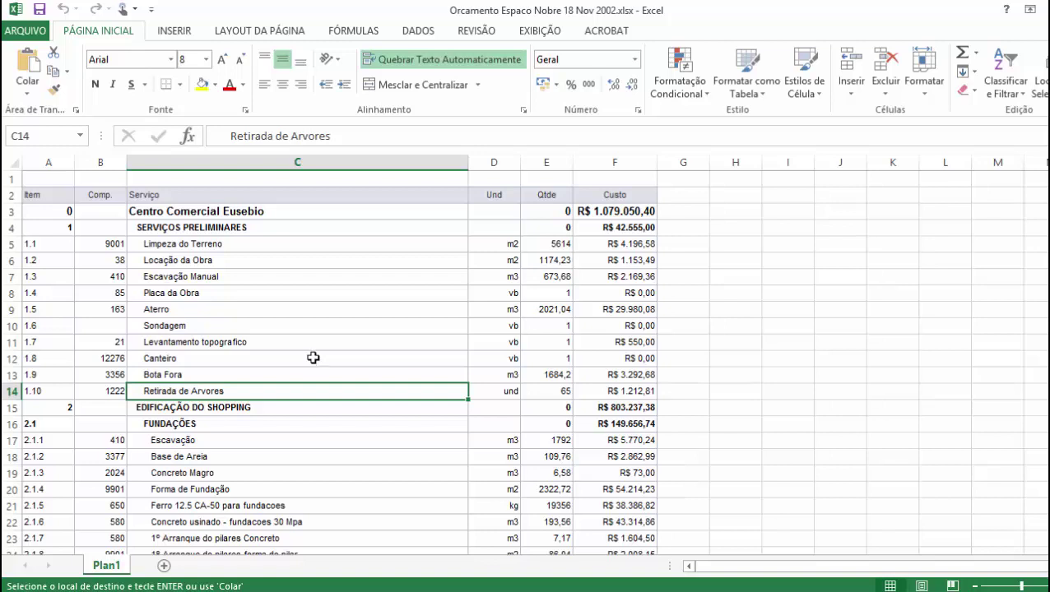
Examine the hierarchical item numbering of the SERVIÇOS PRELIMINARES group in the budget.
{"action": "left_click", "coordinate": [51, 229]}
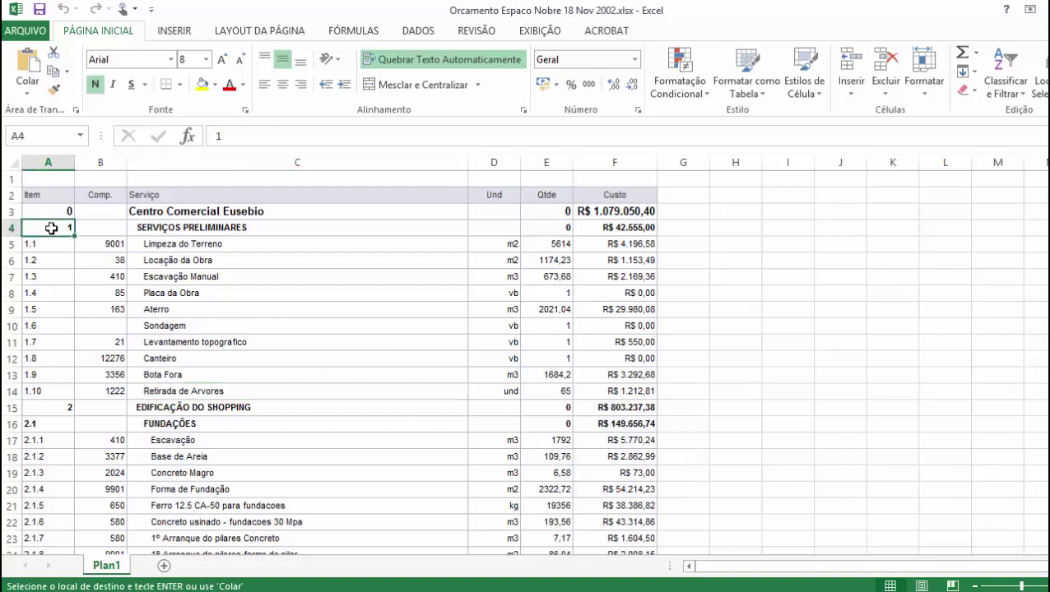
{"action": "key", "text": "Down"}
{"action": "key", "text": "Down"}
{"action": "key", "text": "Down"}
{"action": "key", "text": "Down"}
{"action": "key", "text": "Down"}
{"action": "key", "text": "Down"}
{"action": "key", "text": "Down"}
{"action": "key", "text": "Down"}
{"action": "key", "text": "Down"}
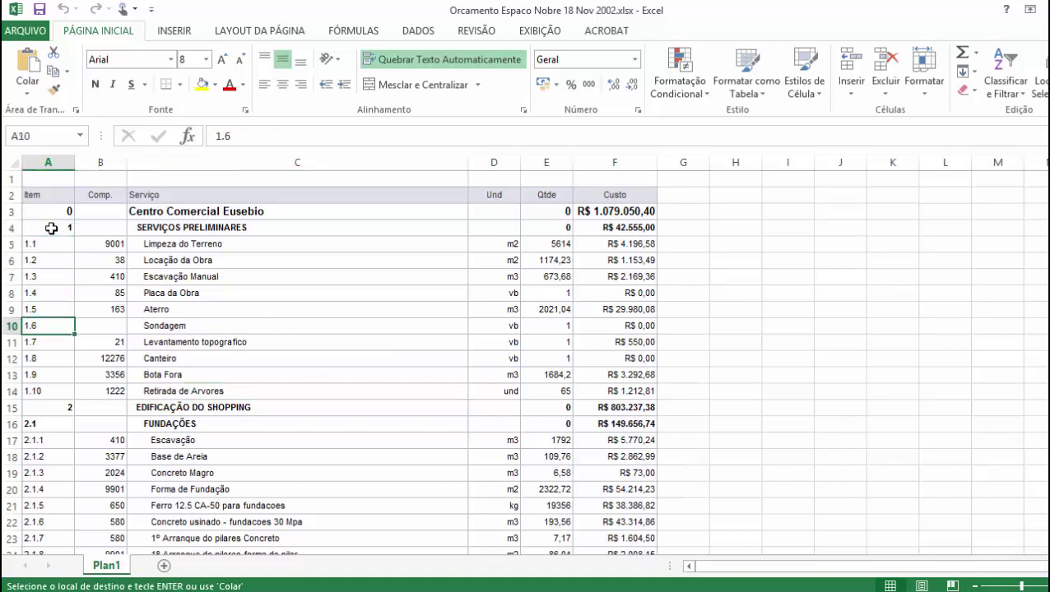
{"action": "key", "text": "Up"}
{"action": "key", "text": "Up"}
{"action": "key", "text": "Up"}
{"action": "key", "text": "Up"}
{"action": "key", "text": "Up"}
{"action": "key", "text": "Up"}
{"action": "key", "text": "Up"}
{"action": "key", "text": "Up"}
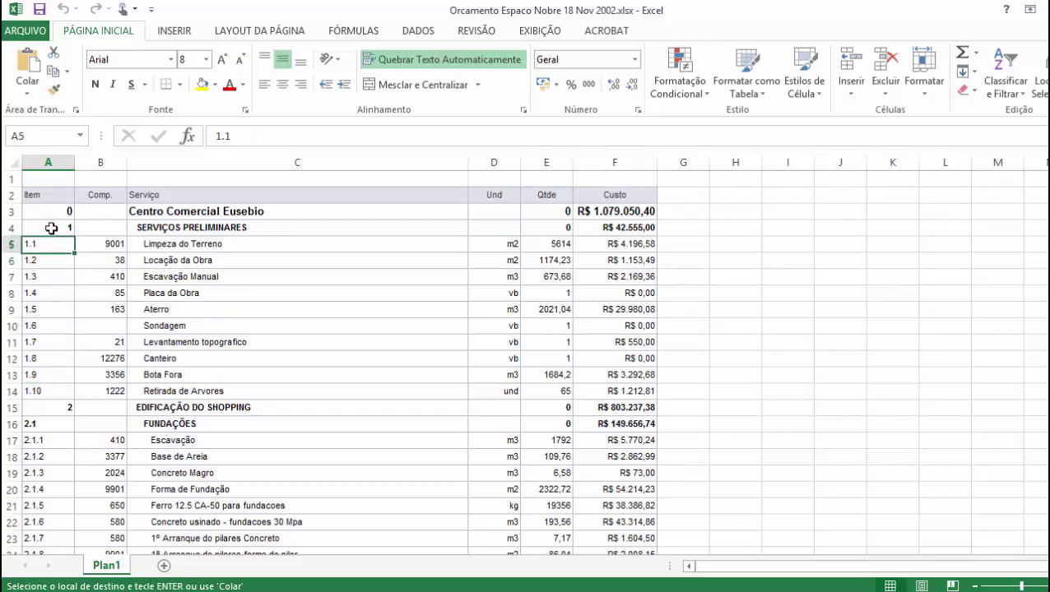
Examine the composition code, service, unit, quantity and cost entries of the Limpeza do Terreno row.
{"action": "key", "text": "Right"}
{"action": "key", "text": "Right"}
{"action": "key", "text": "Left"}
{"action": "key", "text": "Right"}
{"action": "key", "text": "Right"}
{"action": "key", "text": "Left"}
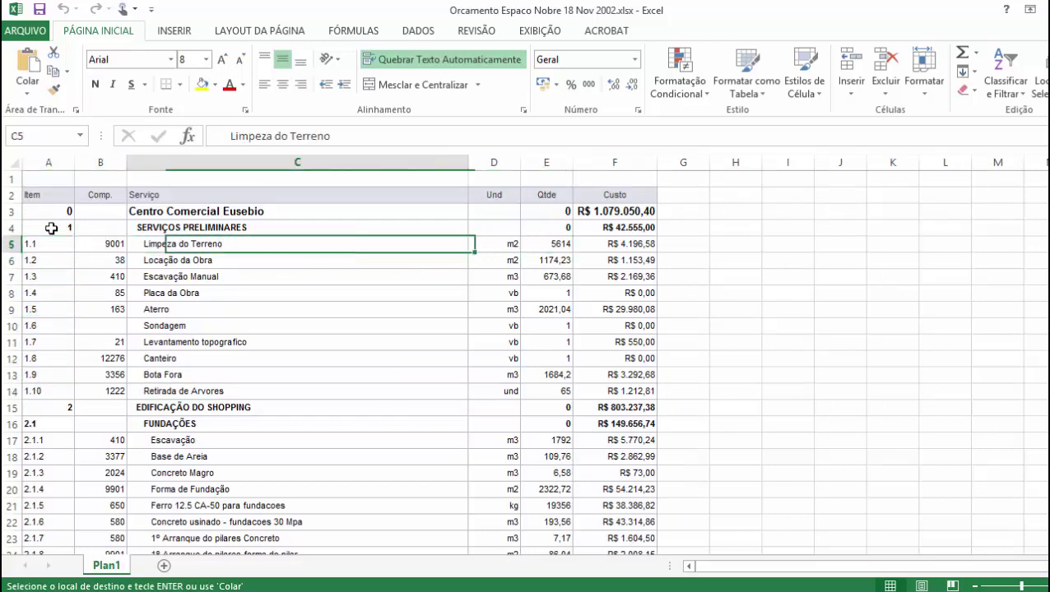
{"action": "key", "text": "Left"}
{"action": "key", "text": "Right"}
{"action": "key", "text": "Right"}
{"action": "key", "text": "Right"}
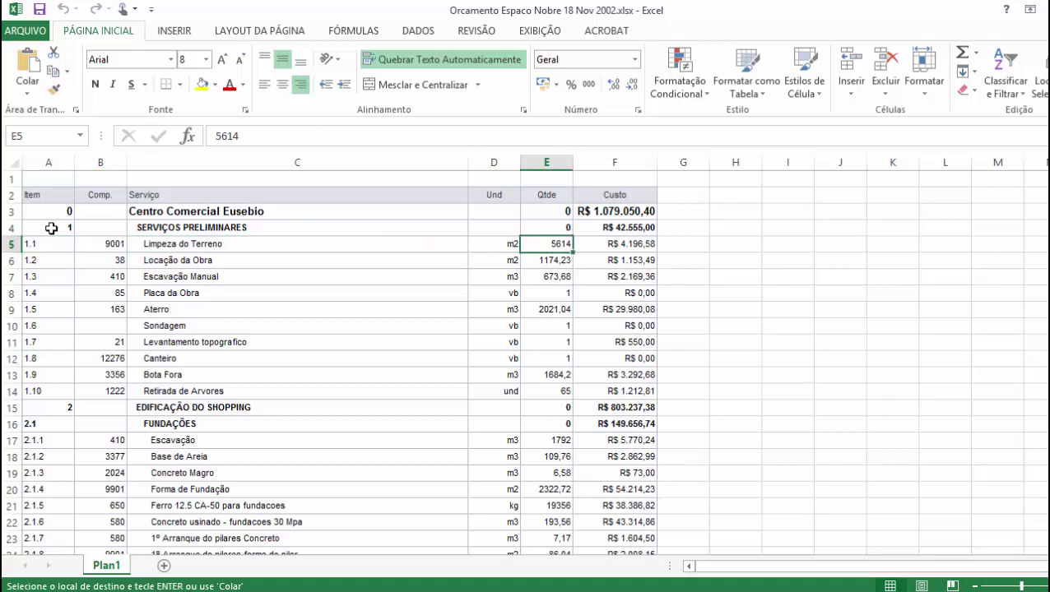
{"action": "key", "text": "Left"}
{"action": "key", "text": "Right"}
{"action": "key", "text": "Right"}
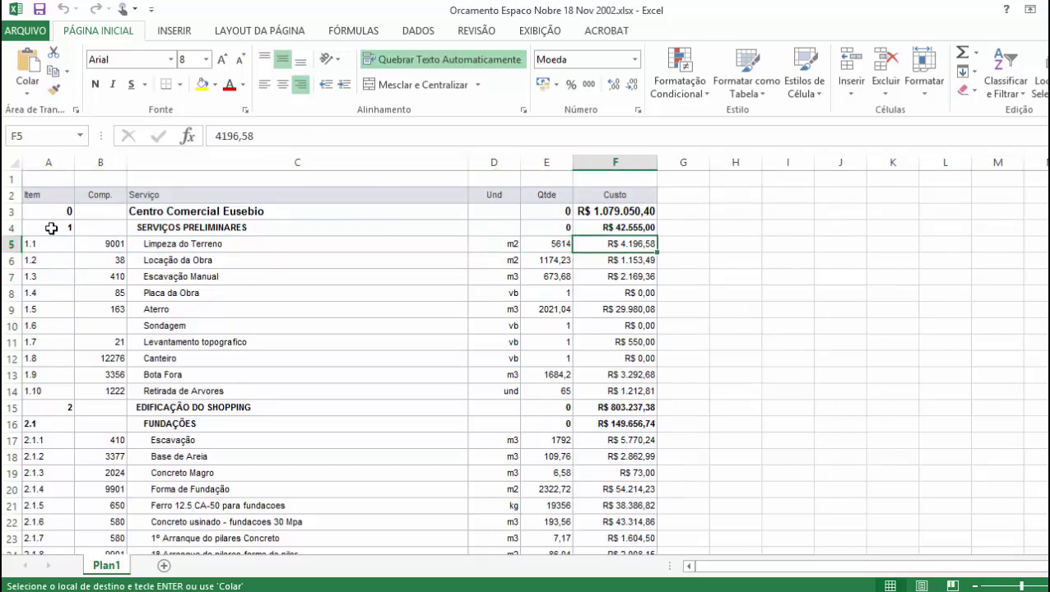
{"action": "key", "text": "Left"}
{"action": "key", "text": "Left"}
{"action": "key", "text": "Left"}
{"action": "key", "text": "Left"}
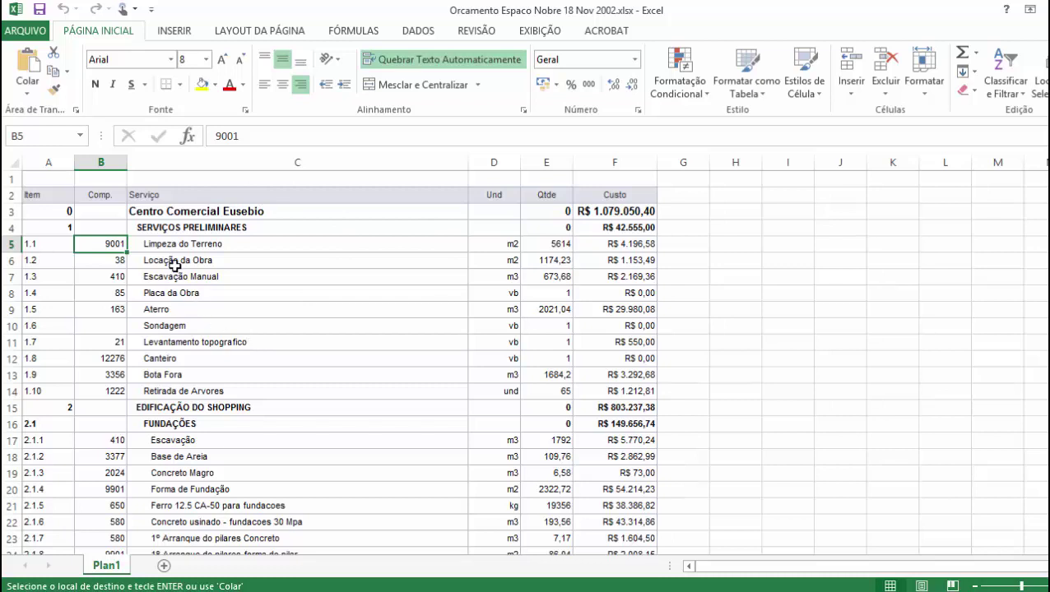
Copy all service names from SERVIÇOS PRELIMINARES in C4 down to the list's end into Microsoft Project's Nome da tarefa column, starting at the first row.
{"action": "left_click", "coordinate": [53, 225]}
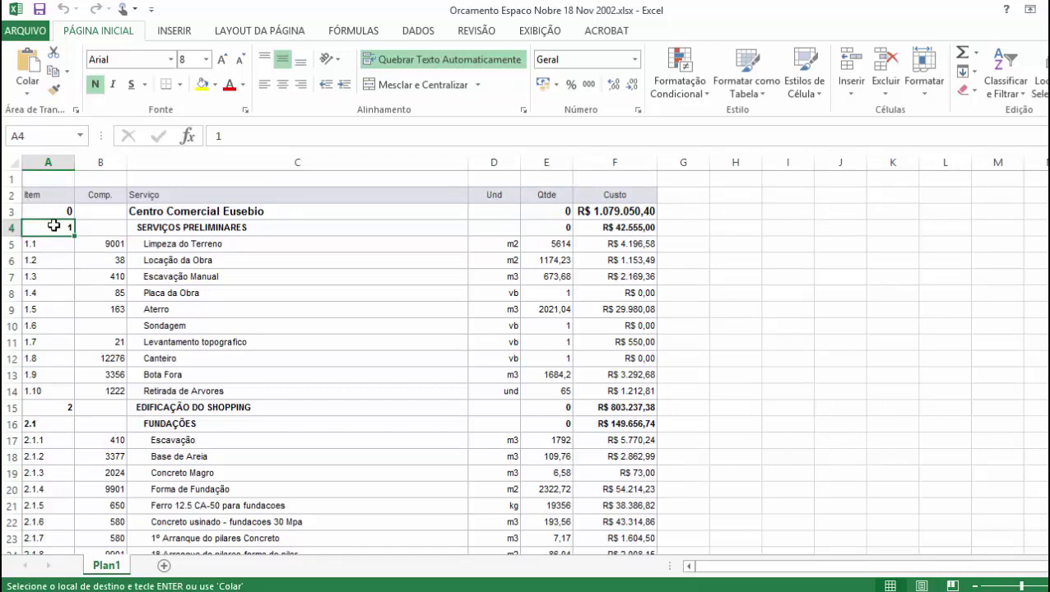
{"action": "key", "text": "Right"}
{"action": "key", "text": "Right"}
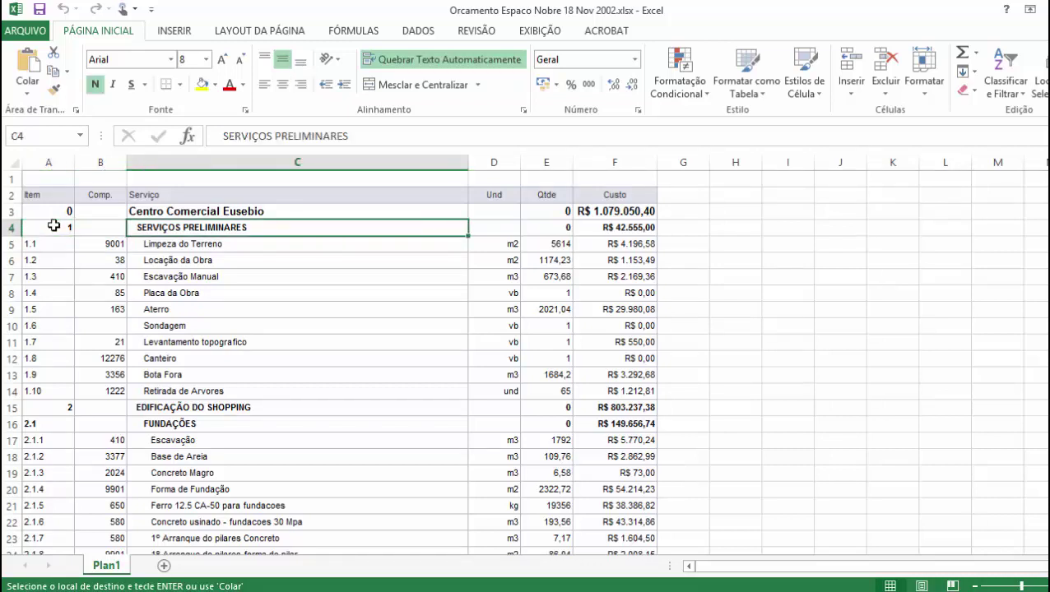
{"action": "key", "text": "ctrl+shift+Down"}
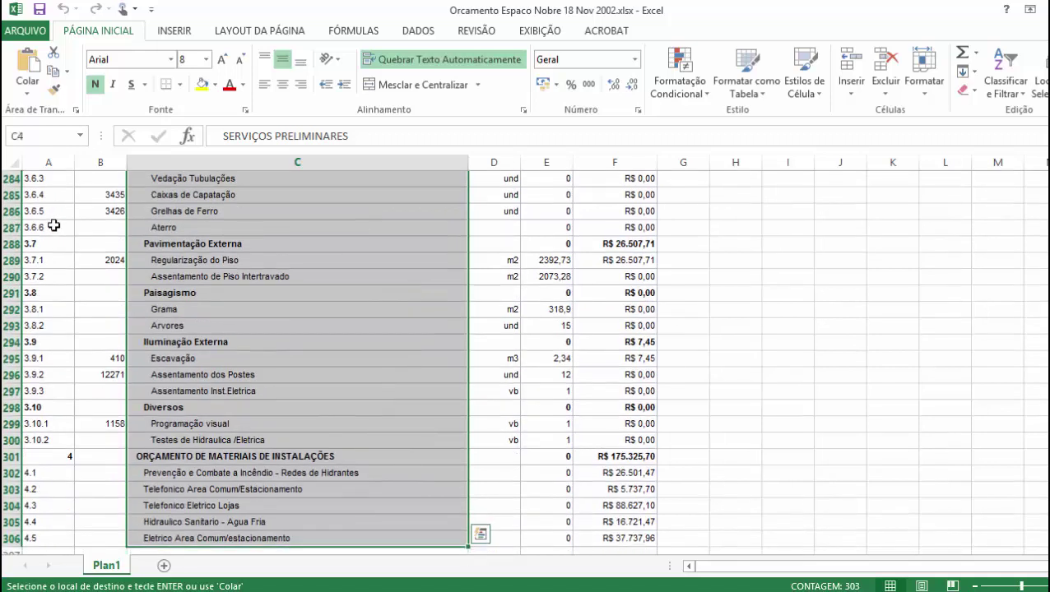
{"action": "key", "text": "alt+Tab"}
{"action": "key", "text": "Right"}
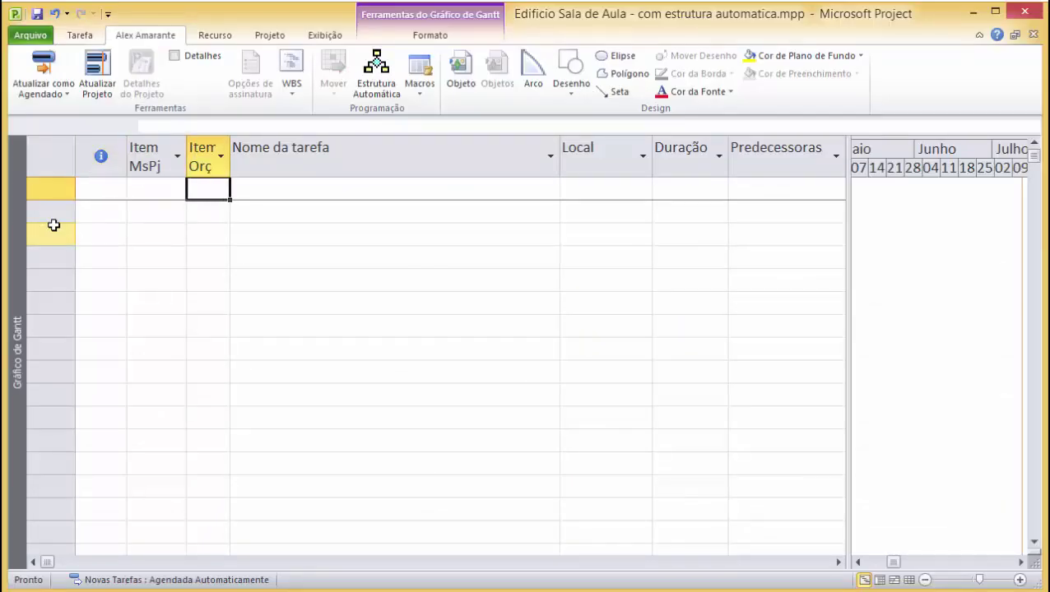
{"action": "key", "text": "Right"}
{"action": "key", "text": "ctrl+v"}
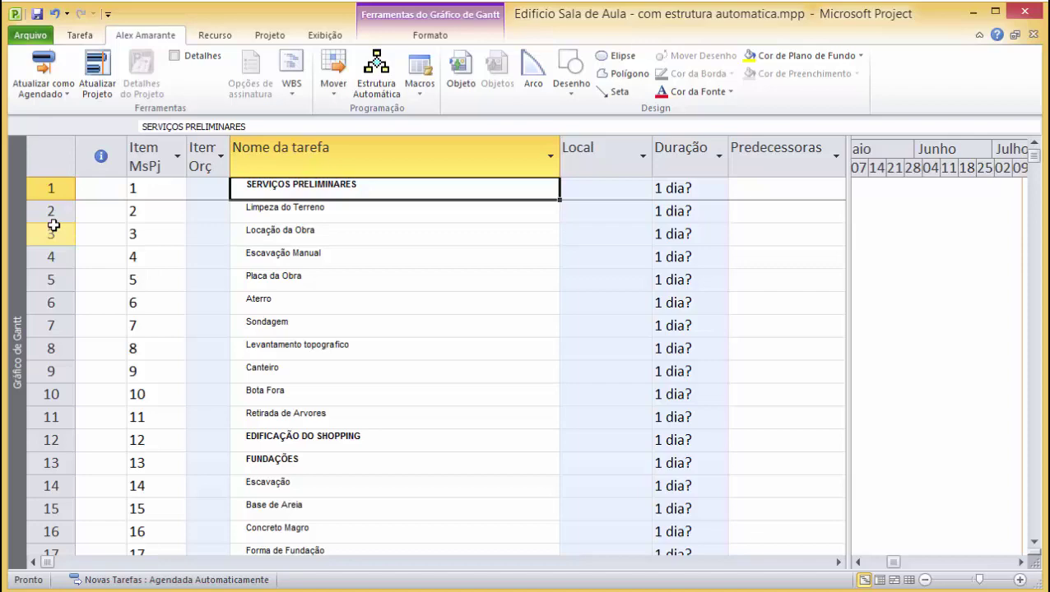
Copy the budget's item numbers from A4 down to the list's end into the project's Item Orç column, starting at the first task.
{"action": "key", "text": "alt+Tab"}
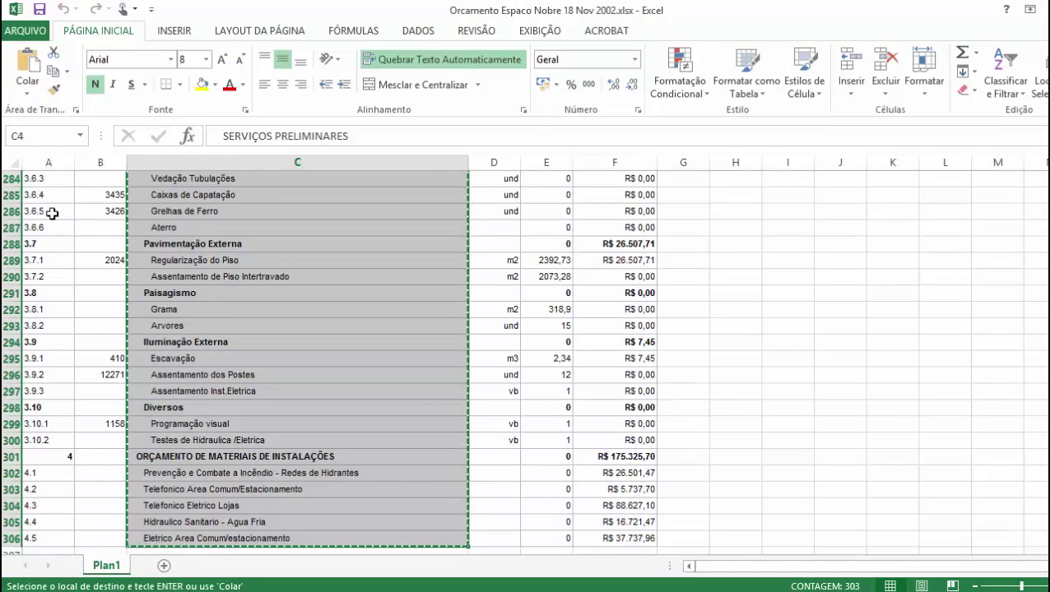
{"action": "key", "text": "ctrl+Home"}
{"action": "key", "text": "Right"}
{"action": "key", "text": "Down"}
{"action": "key", "text": "Down"}
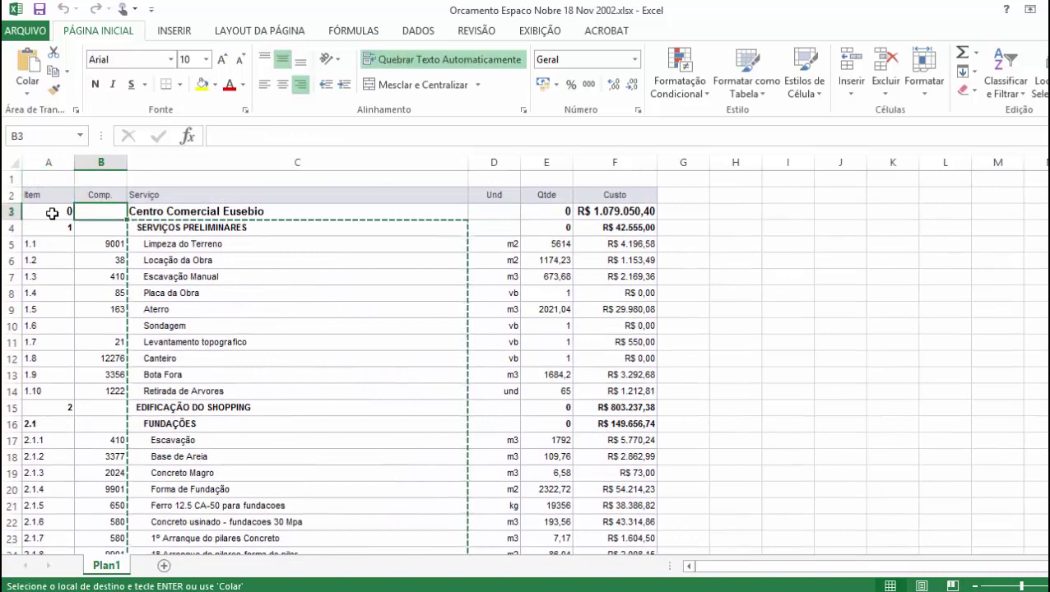
{"action": "key", "text": "Left"}
{"action": "key", "text": "Up"}
{"action": "key", "text": "Down"}
{"action": "key", "text": "Down"}
{"action": "key", "text": "Up"}
{"action": "key", "text": "Up"}
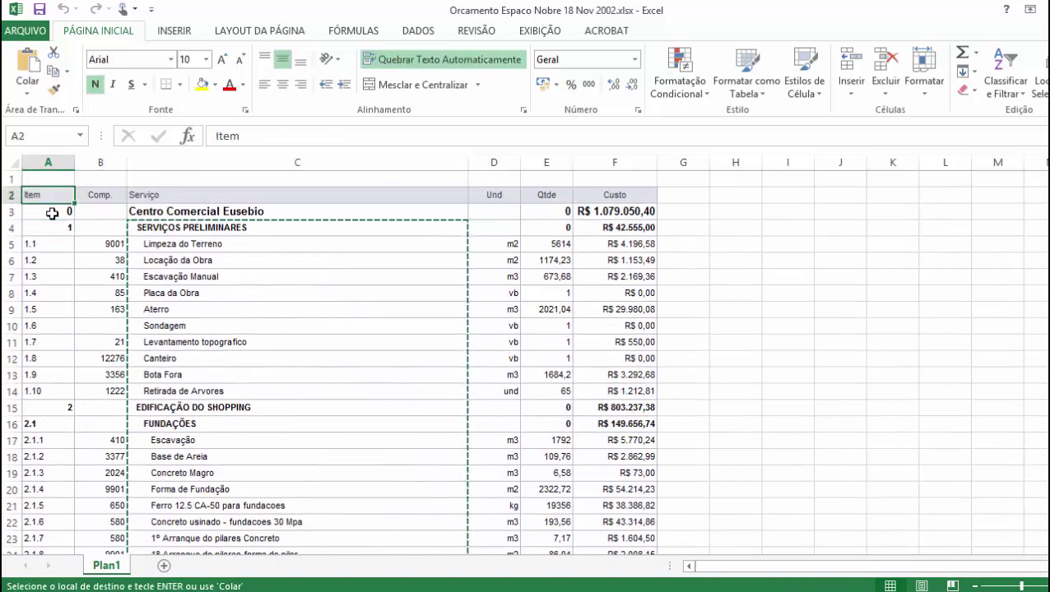
{"action": "key", "text": "Down"}
{"action": "key", "text": "Down"}
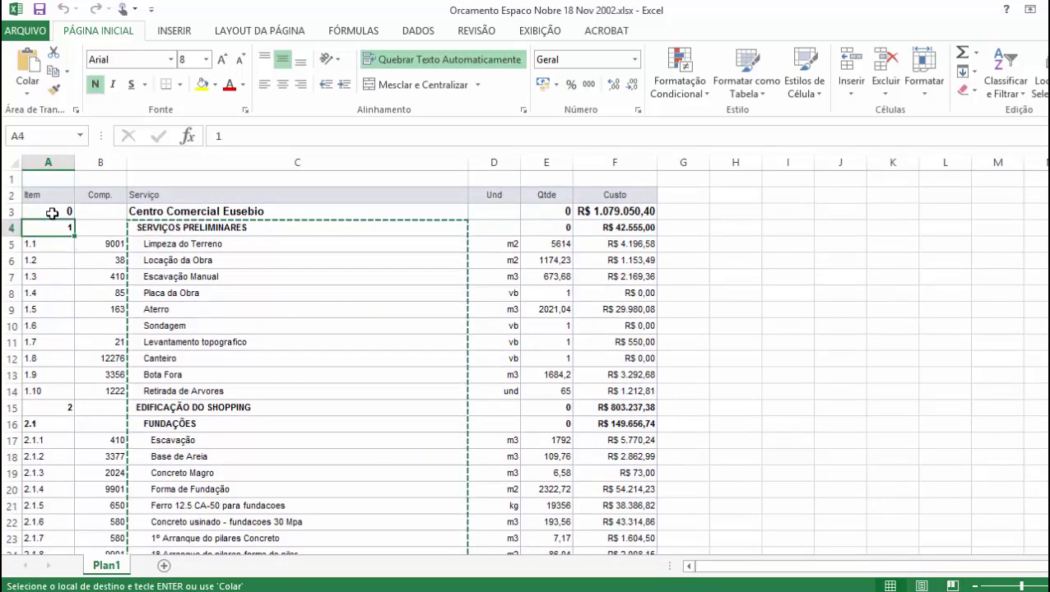
{"action": "key", "text": "ctrl+shift+Down"}
{"action": "scroll", "coordinate": [52, 214], "scroll_direction": "down", "scroll_amount": 3}
{"action": "key", "text": "ctrl+c"}
{"action": "key", "text": "alt+Tab"}
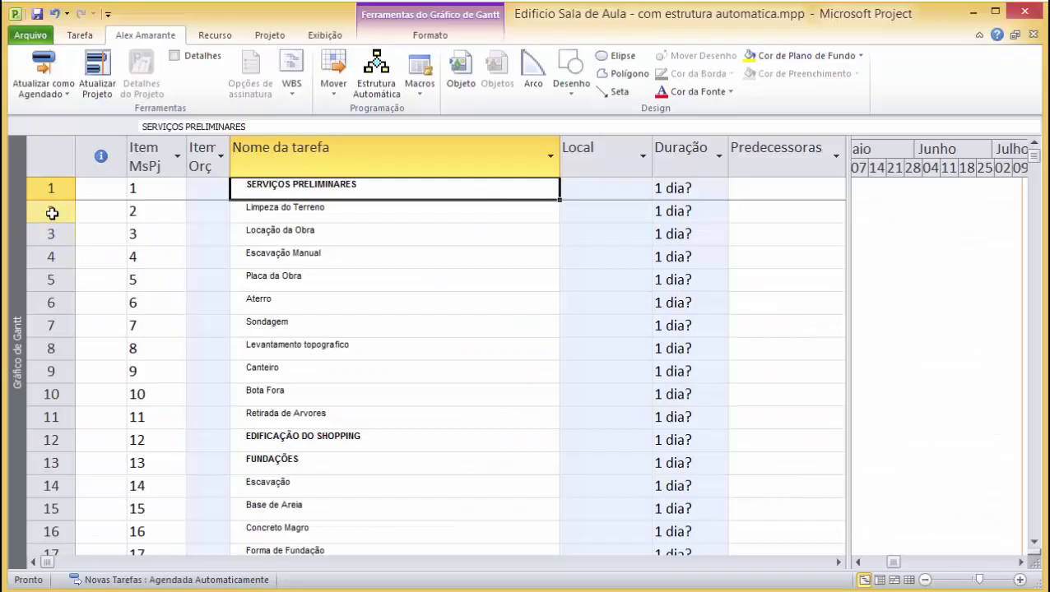
{"action": "key", "text": "Left"}
{"action": "key", "text": "ctrl+v"}
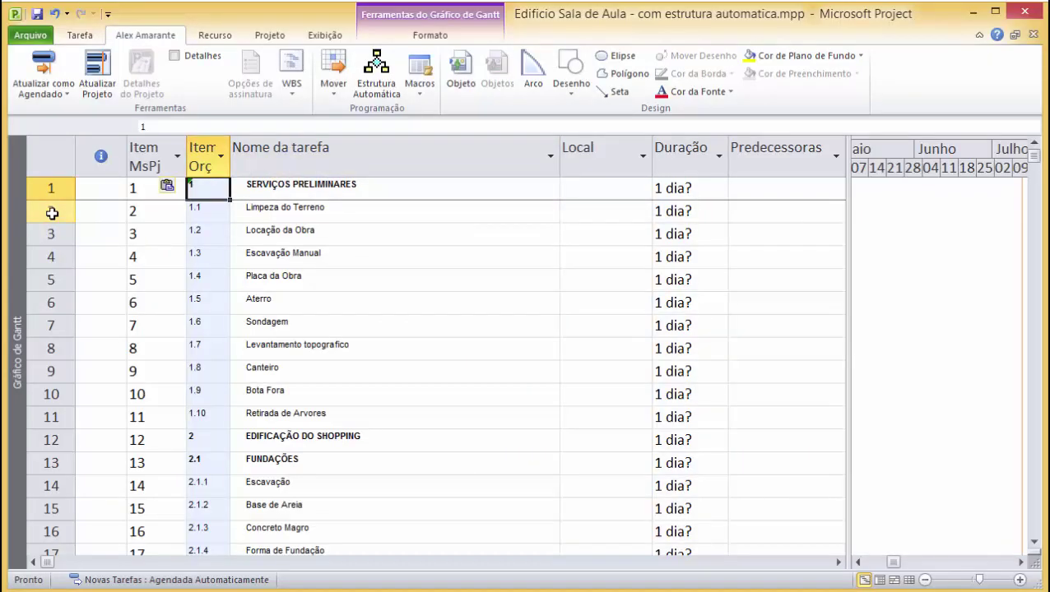
Try indenting tasks 2 to 11, Limpeza do Terreno through Retirada de Arvores, twice below SERVIÇOS PRELIMINARES.
{"action": "key", "text": "Right"}
{"action": "key", "text": "Down"}
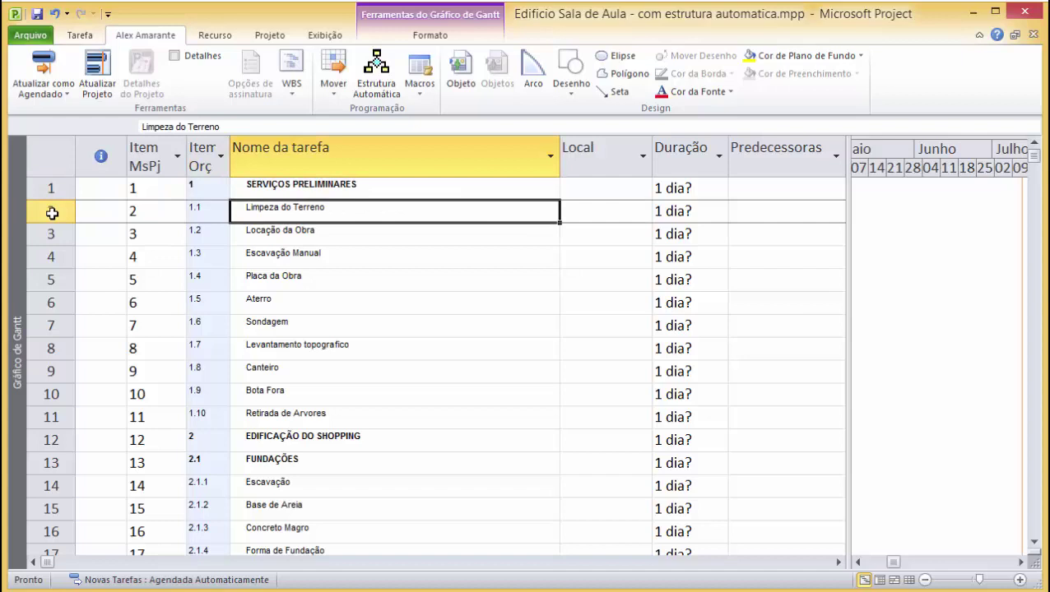
{"action": "key", "text": "Left"}
{"action": "key", "text": "shift+Down"}
{"action": "key", "text": "shift+Down"}
{"action": "key", "text": "shift+Down"}
{"action": "key", "text": "shift+Down"}
{"action": "key", "text": "shift+Down"}
{"action": "key", "text": "shift+Down"}
{"action": "key", "text": "shift+Down"}
{"action": "key", "text": "shift+Down"}
{"action": "key", "text": "shift+Down"}
{"action": "key", "text": "shift+Down"}
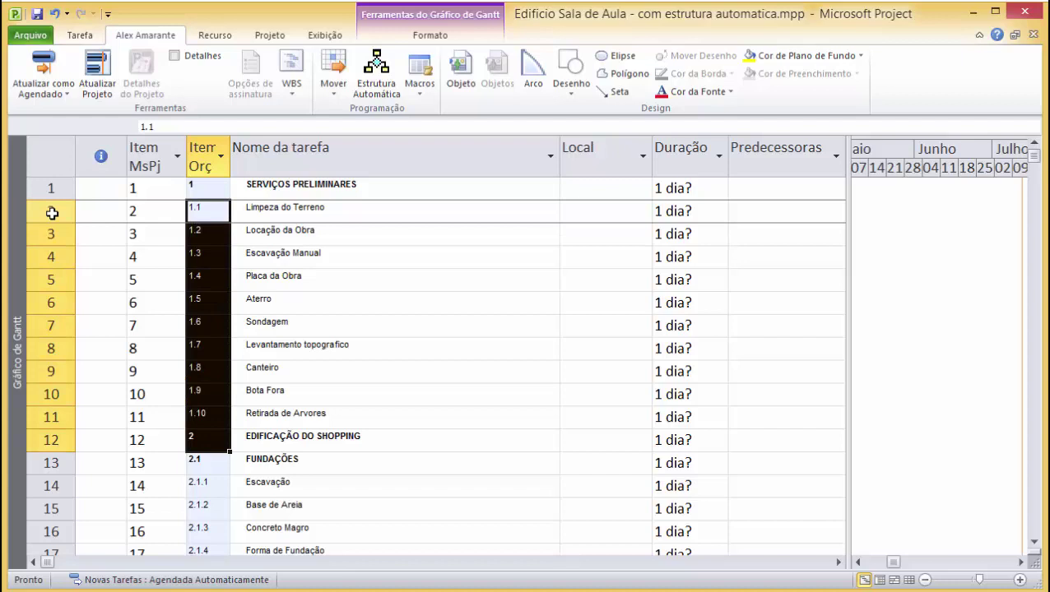
{"action": "key", "text": "shift+Up"}
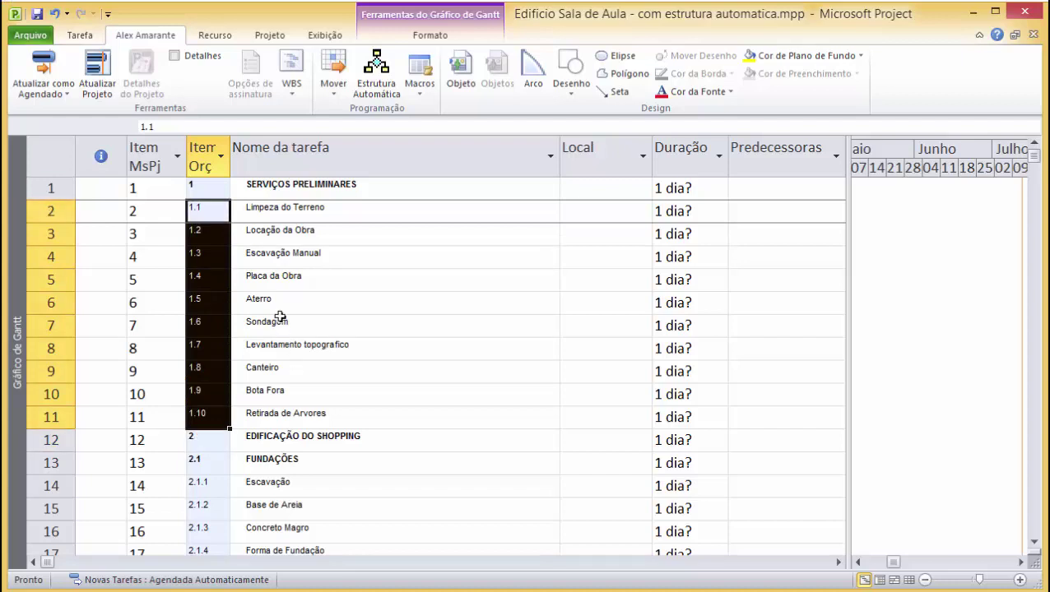
{"action": "left_click", "coordinate": [82, 37]}
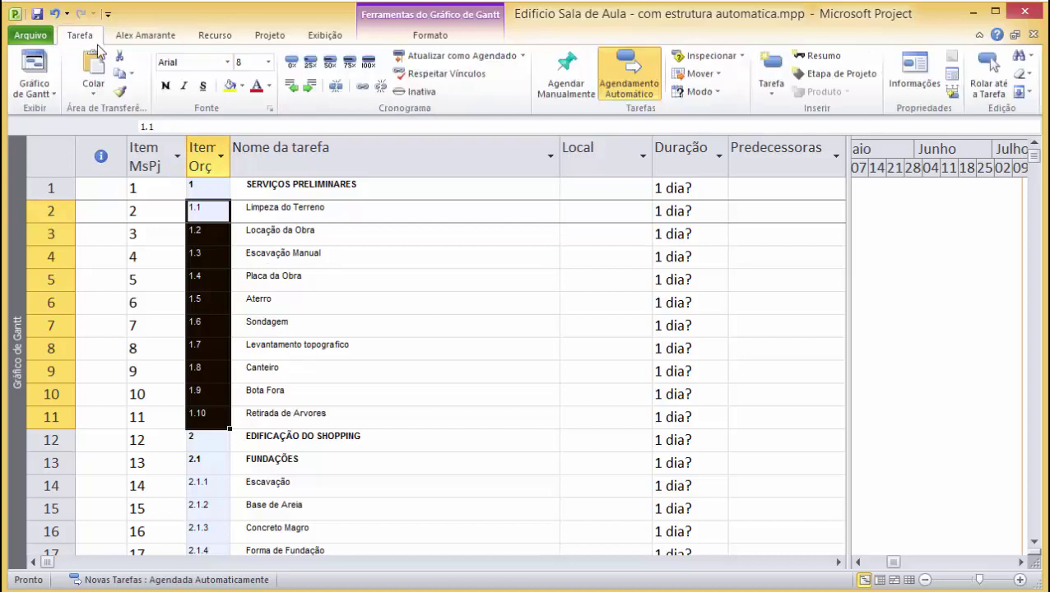
{"action": "left_click", "coordinate": [308, 89]}
{"action": "left_click", "coordinate": [309, 89]}
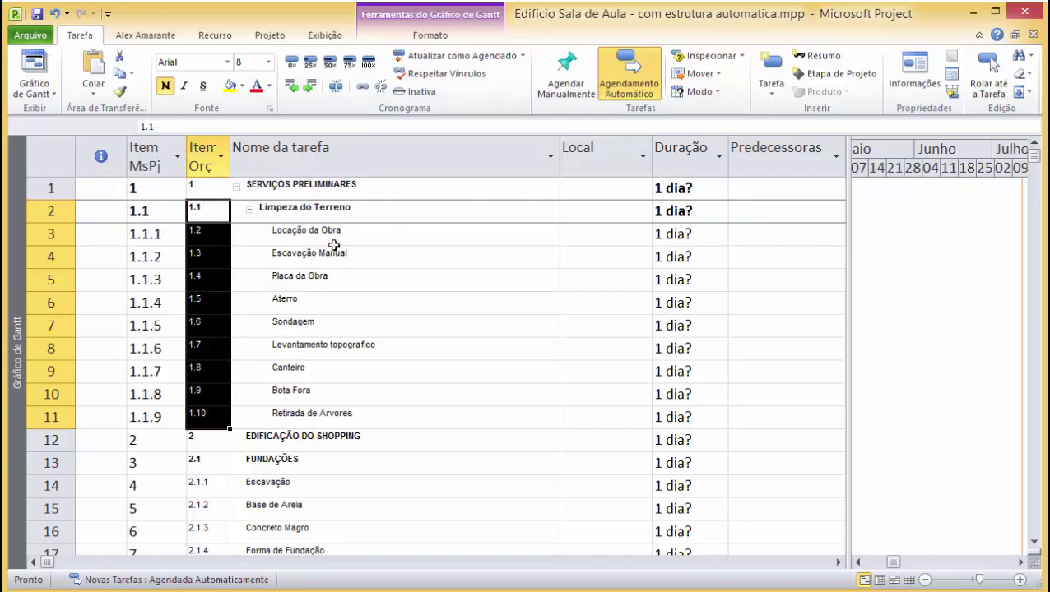
Undo both indents applied to the tasks below SERVIÇOS PRELIMINARES.
{"action": "key", "text": "ctrl+z"}
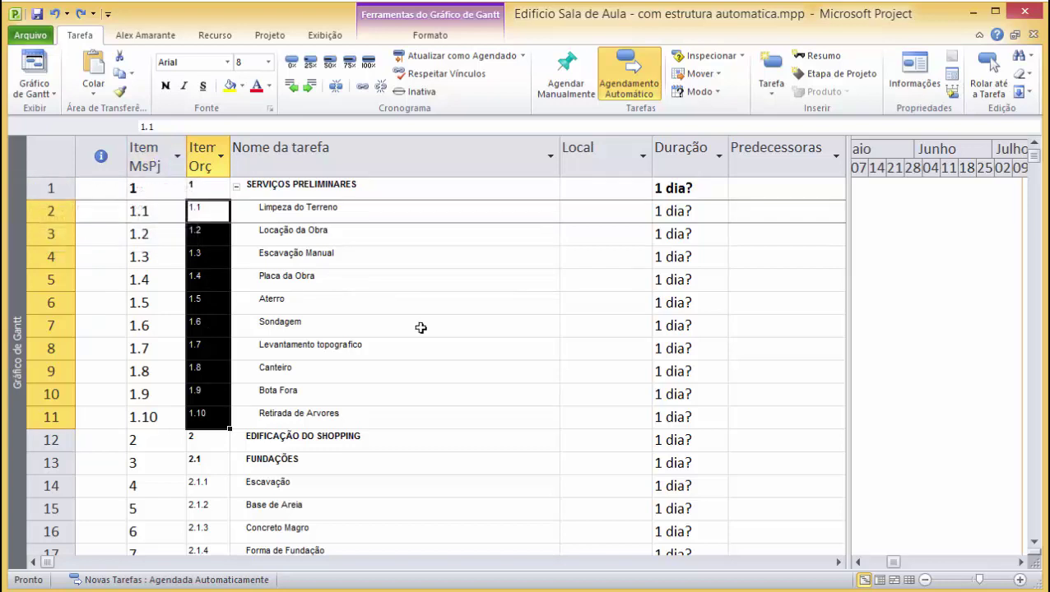
{"action": "left_click", "coordinate": [56, 13]}
{"action": "left_click", "coordinate": [294, 240]}
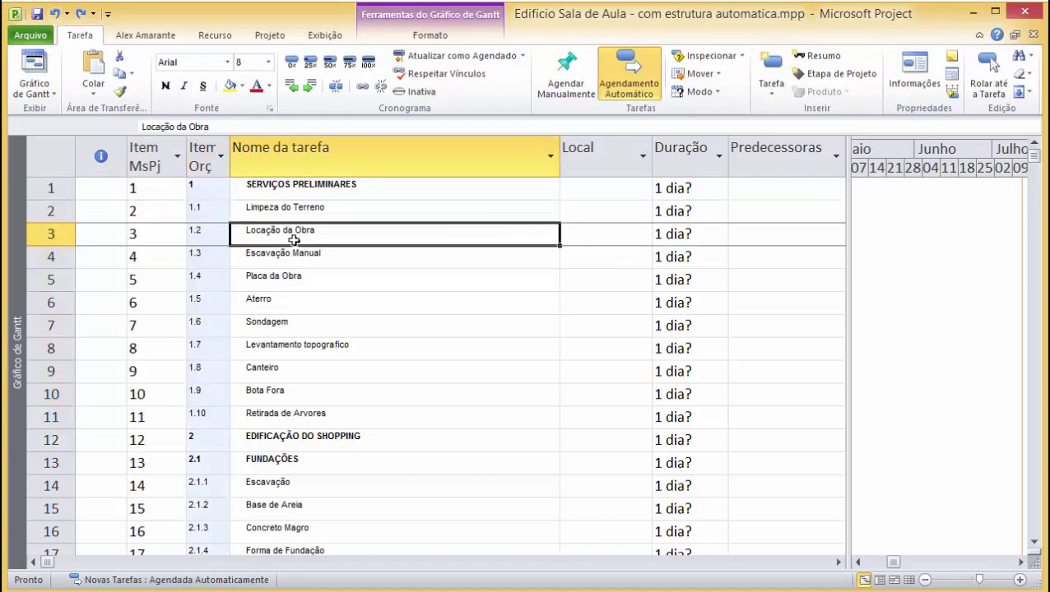
Examine the last tasks of the pasted list to check how far it extends.
{"action": "key", "text": "Page_Down"}
{"action": "key", "text": "ctrl+Down"}
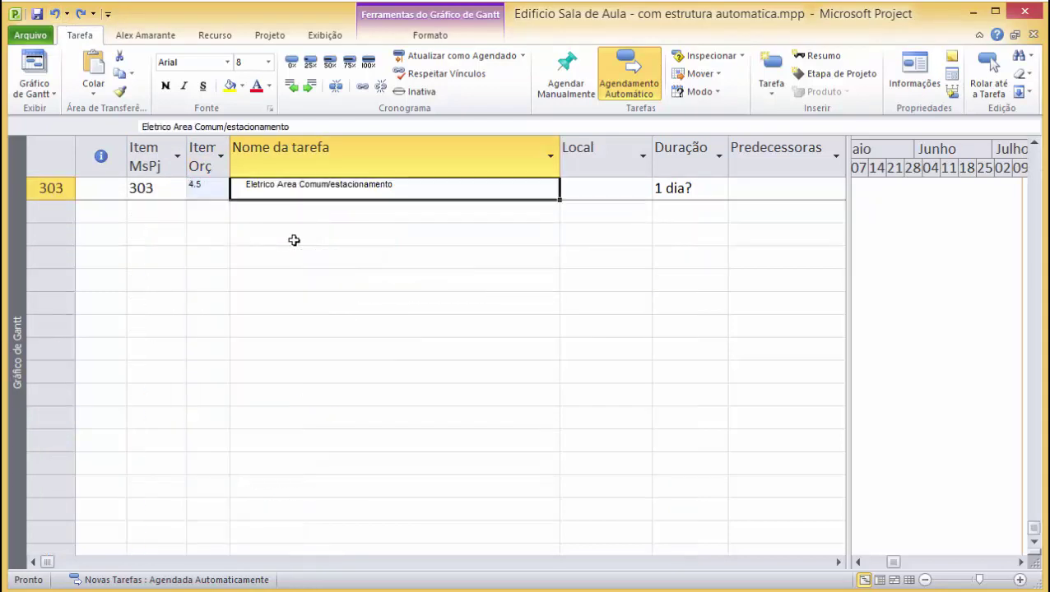
{"action": "key", "text": "Up"}
{"action": "key", "text": "Up"}
{"action": "key", "text": "Up"}
{"action": "key", "text": "Down"}
{"action": "key", "text": "Down"}
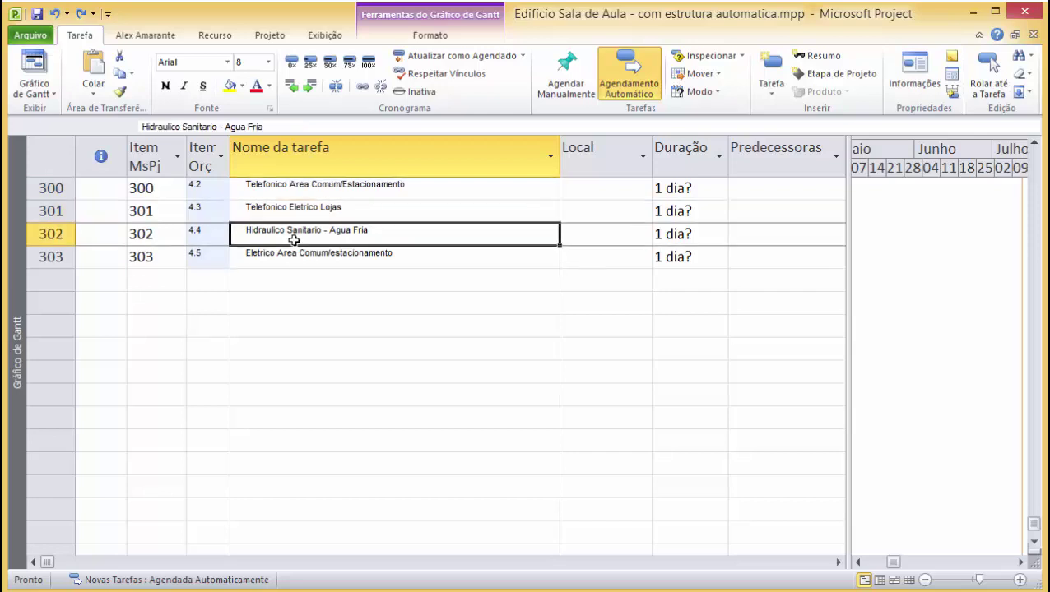
Structure the whole task list automatically from its item numbers with Estrutura Automática, starting at SERVIÇOS PRELIMINARES.
{"action": "key", "text": "ctrl+Home"}
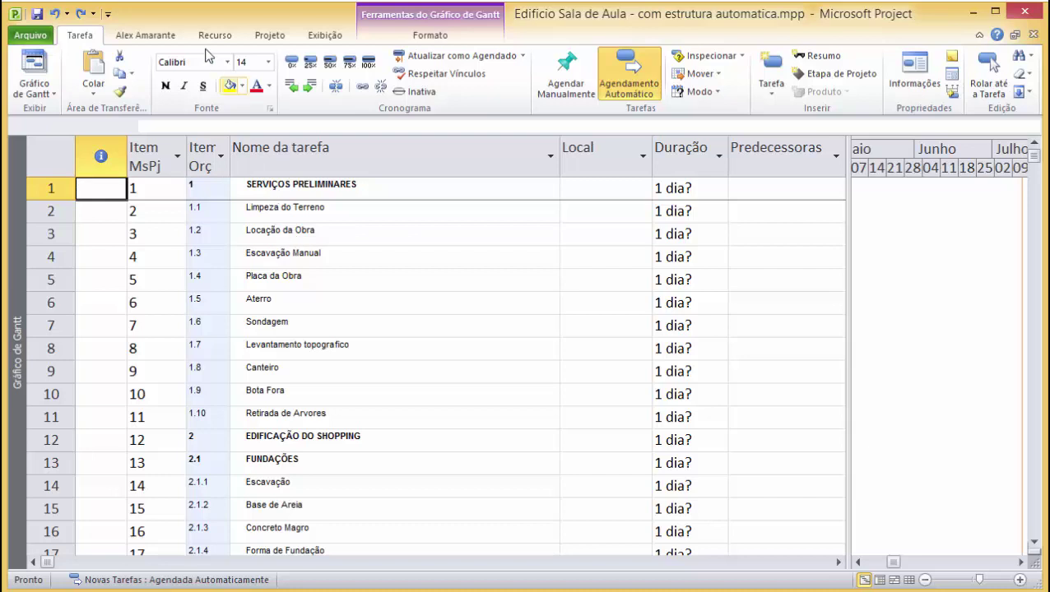
{"action": "left_click", "coordinate": [155, 38]}
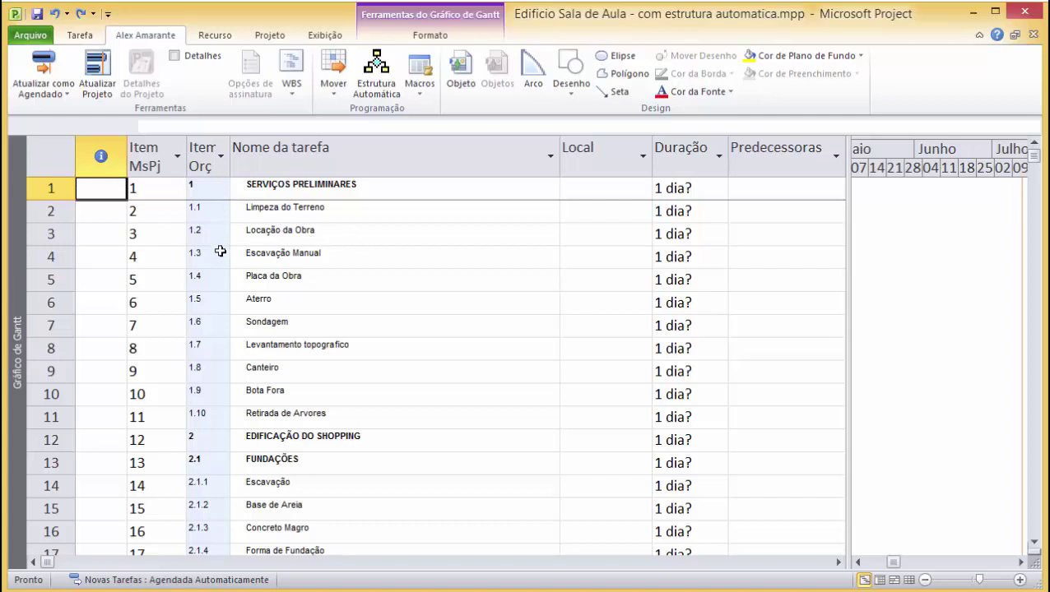
{"action": "left_click", "coordinate": [381, 82]}
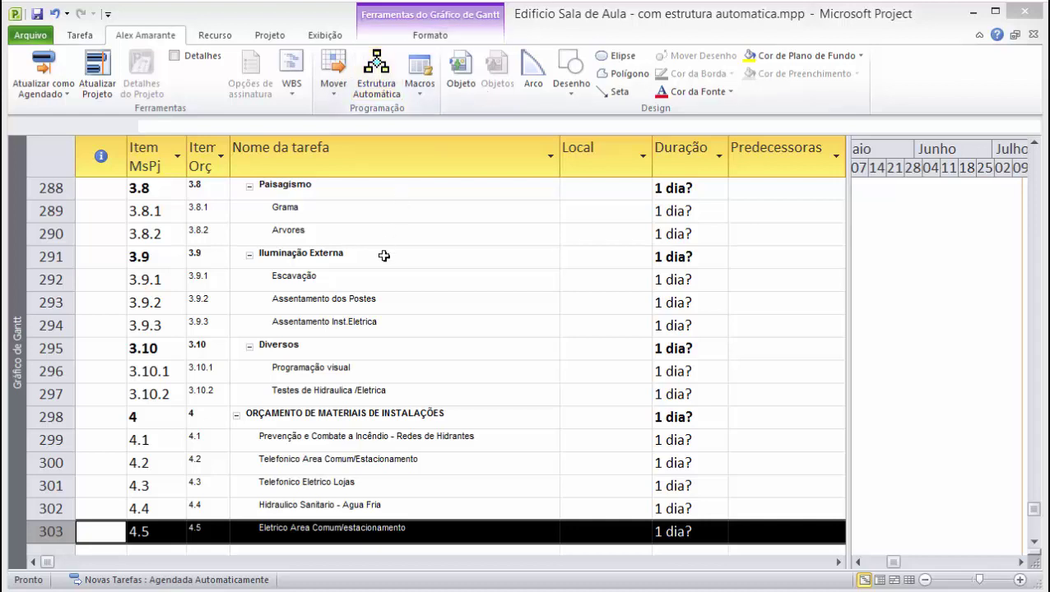
Examine the structured tasks from Iluminação Externa back up to Ramais Água e esgoto, comparing the Item MsPj and Item Orç numbering.
{"action": "left_click", "coordinate": [362, 299]}
{"action": "key", "text": "Up"}
{"action": "key", "text": "Up"}
{"action": "key", "text": "Up"}
{"action": "key", "text": "Up"}
{"action": "key", "text": "Up"}
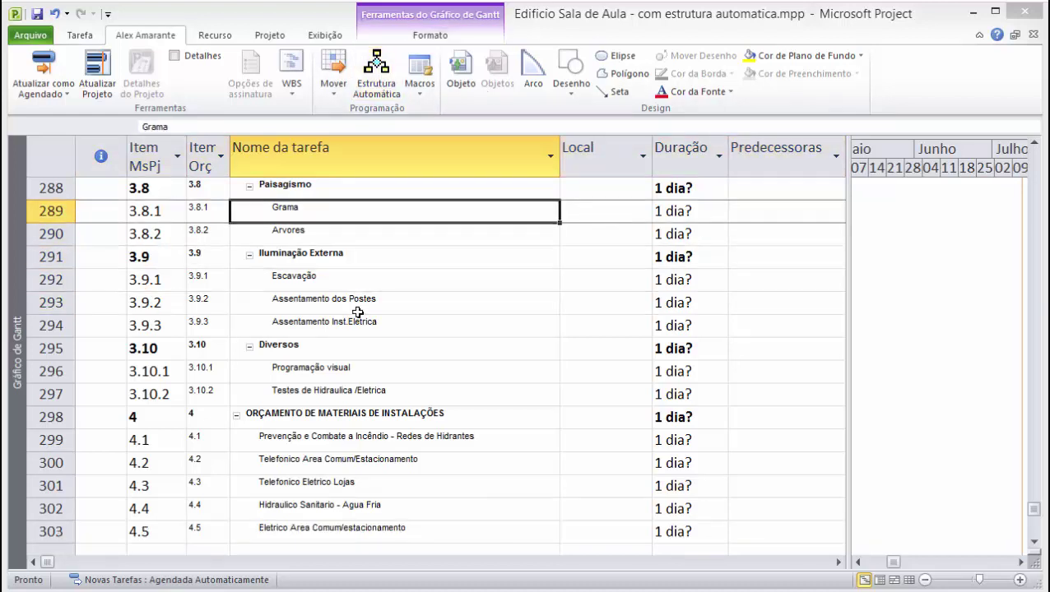
{"action": "key", "text": "Up"}
{"action": "key", "text": "Up"}
{"action": "key", "text": "Up"}
{"action": "key", "text": "Up"}
{"action": "key", "text": "Up"}
{"action": "key", "text": "Up"}
{"action": "key", "text": "Up"}
{"action": "key", "text": "Up"}
{"action": "key", "text": "Up"}
{"action": "key", "text": "Up"}
{"action": "key", "text": "Up"}
{"action": "key", "text": "Up"}
{"action": "key", "text": "Up"}
{"action": "key", "text": "Up"}
{"action": "key", "text": "Up"}
{"action": "key", "text": "Up"}
{"action": "key", "text": "Up"}
{"action": "key", "text": "Up"}
{"action": "key", "text": "Up"}
{"action": "key", "text": "Up"}
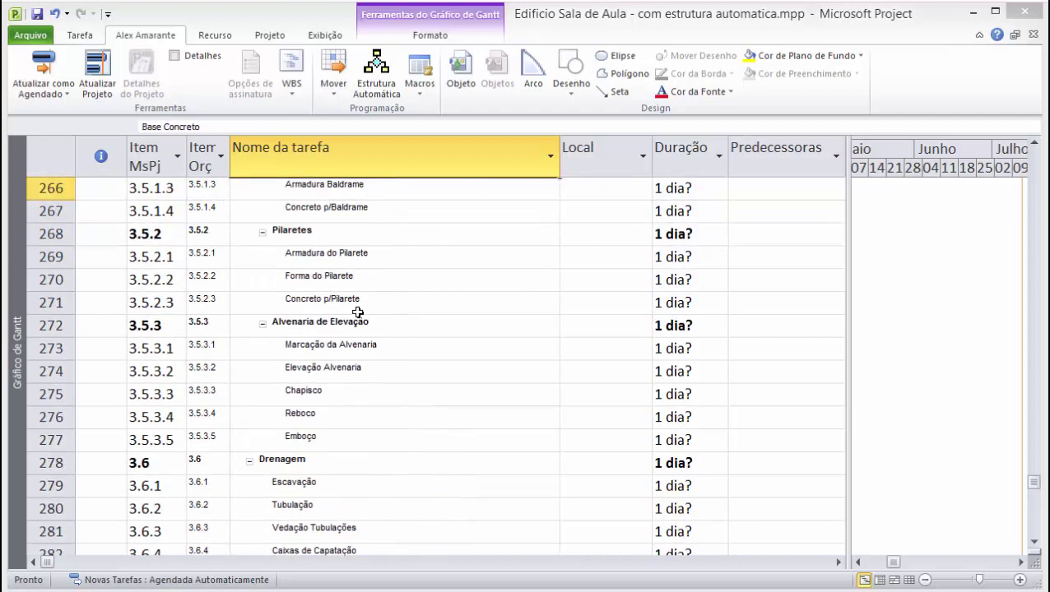
{"action": "key", "text": "Up"}
{"action": "key", "text": "Up"}
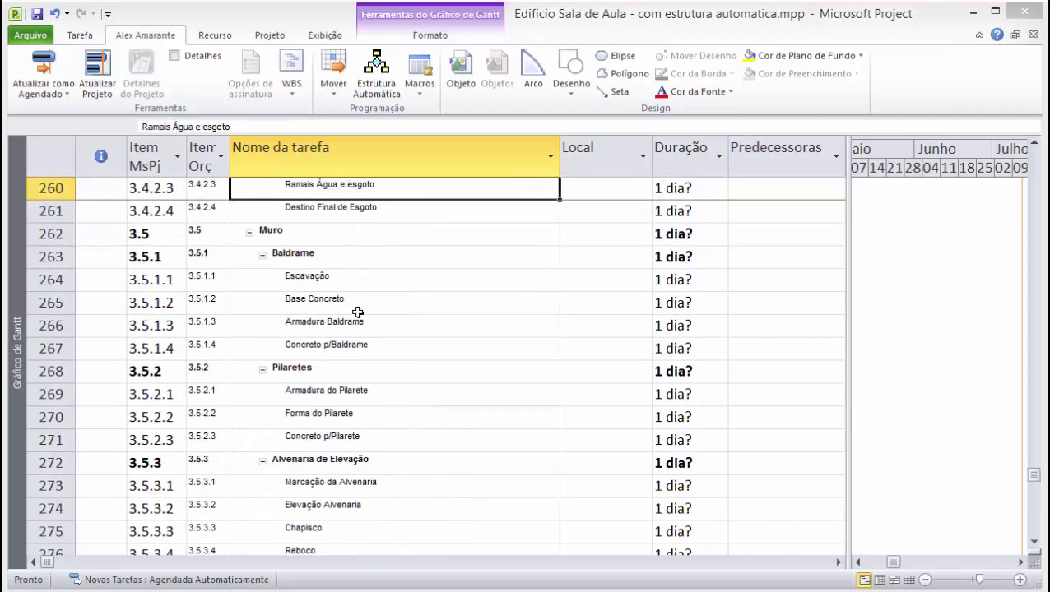
Delete all tasks from the project to leave an empty task table.
{"action": "left_click", "coordinate": [53, 157]}
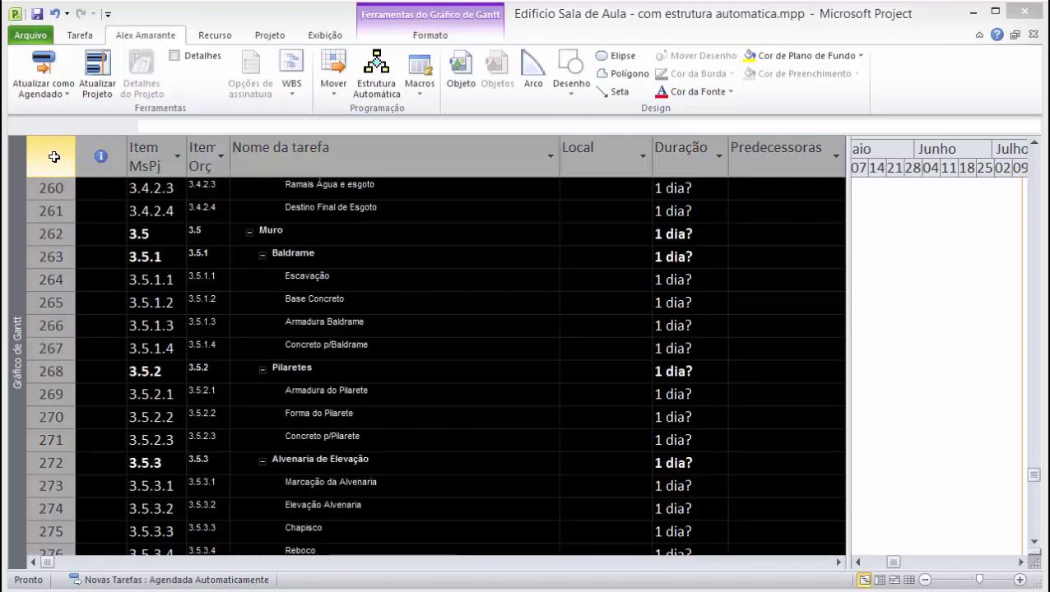
{"action": "key", "text": "Delete"}
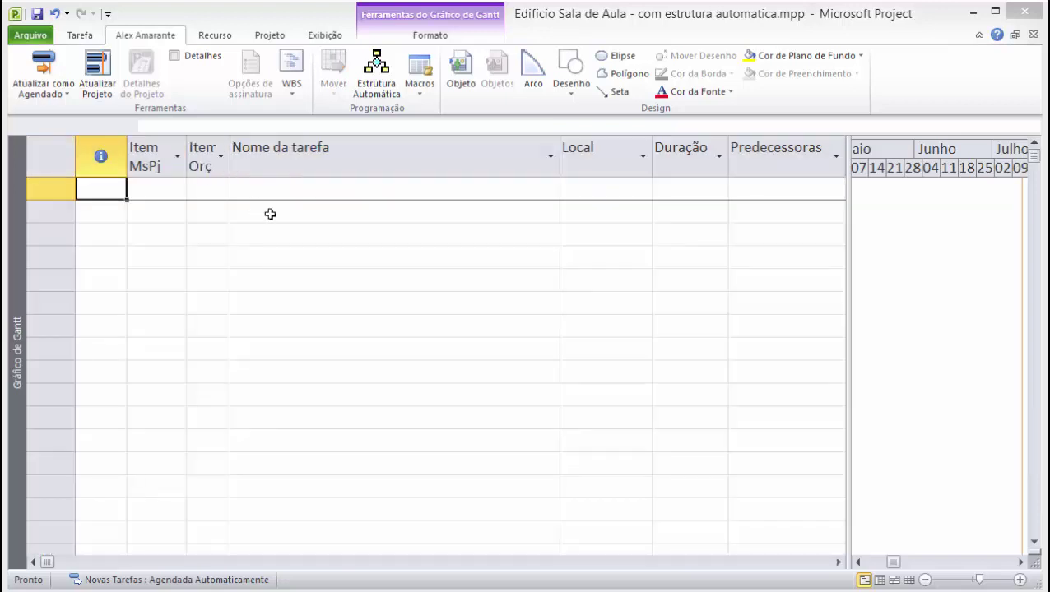
Copy the items and names from A4 to the list's end in EAP Obra Residencial.xlsx into the project, starting at the first Item Orç cell.
{"action": "mouse_move", "coordinate": [638, 591]}
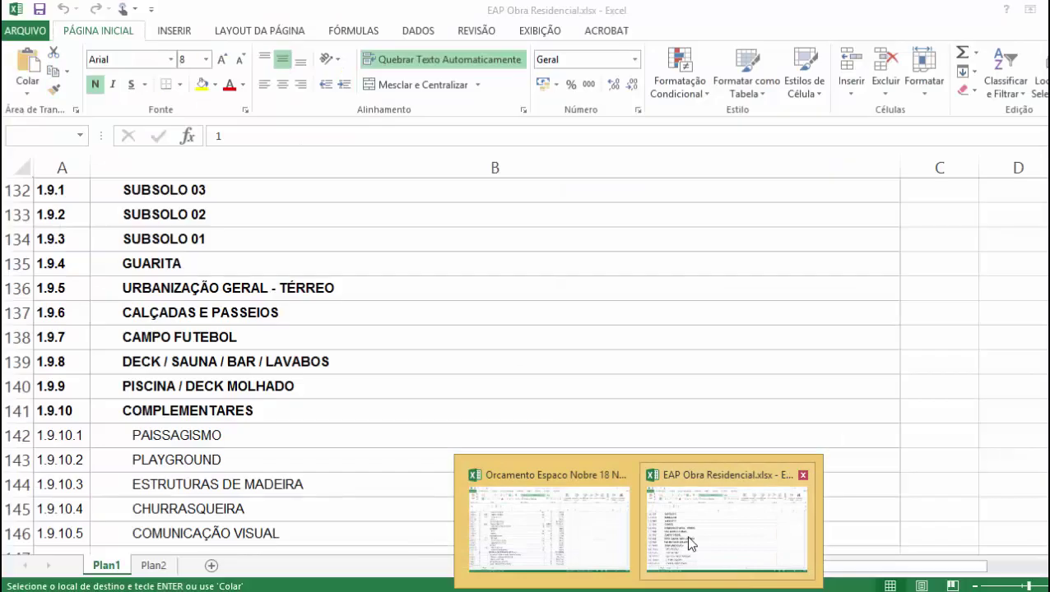
{"action": "left_click", "coordinate": [691, 544]}
{"action": "left_click", "coordinate": [301, 284]}
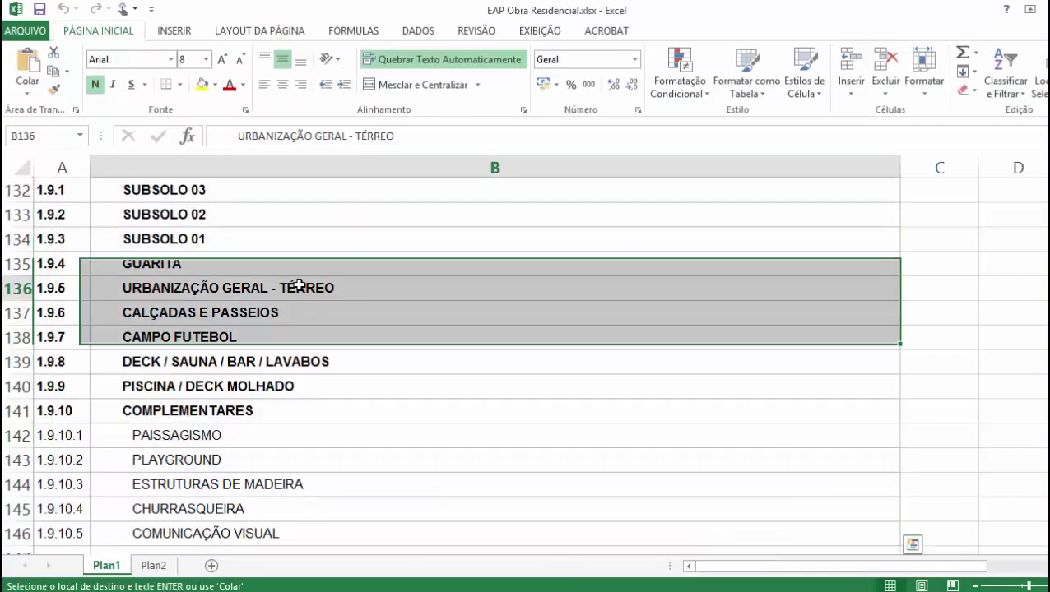
{"action": "key", "text": "ctrl+Home"}
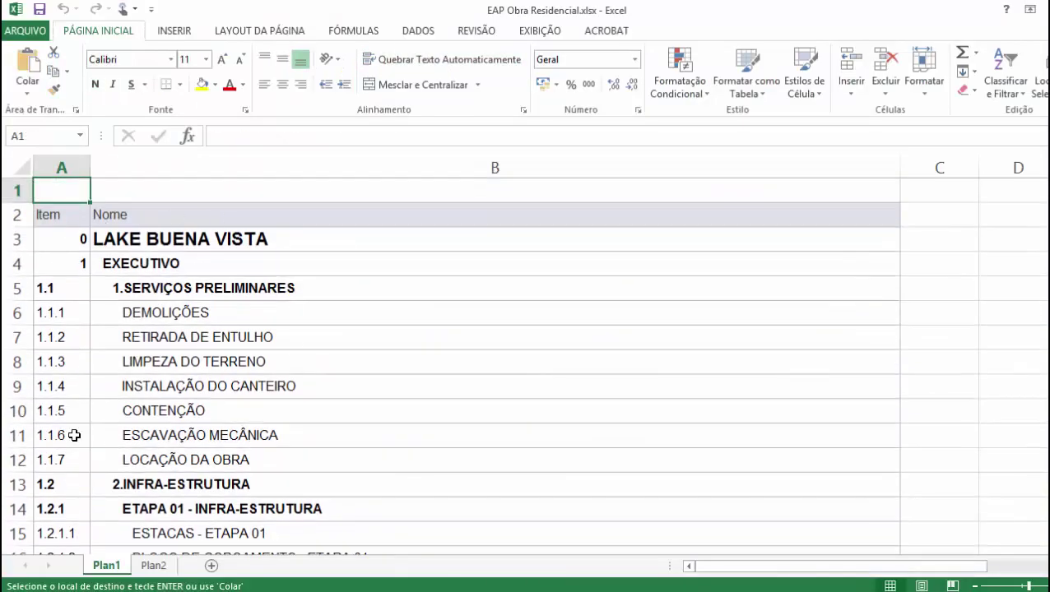
{"action": "left_click", "coordinate": [46, 257]}
{"action": "key", "text": "shift+Right"}
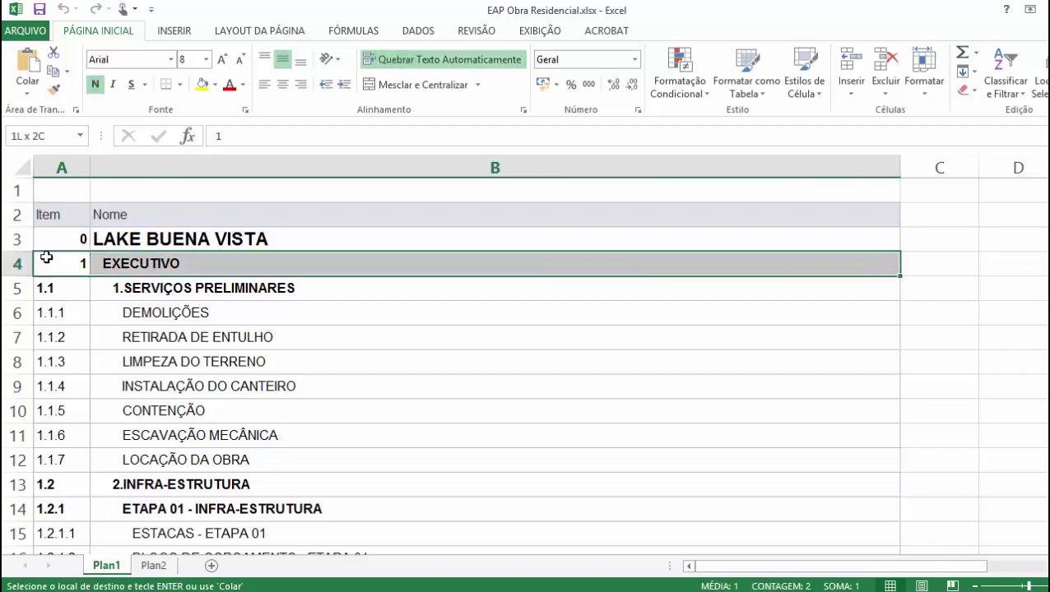
{"action": "key", "text": "ctrl+shift+Down"}
{"action": "key", "text": "alt+Tab"}
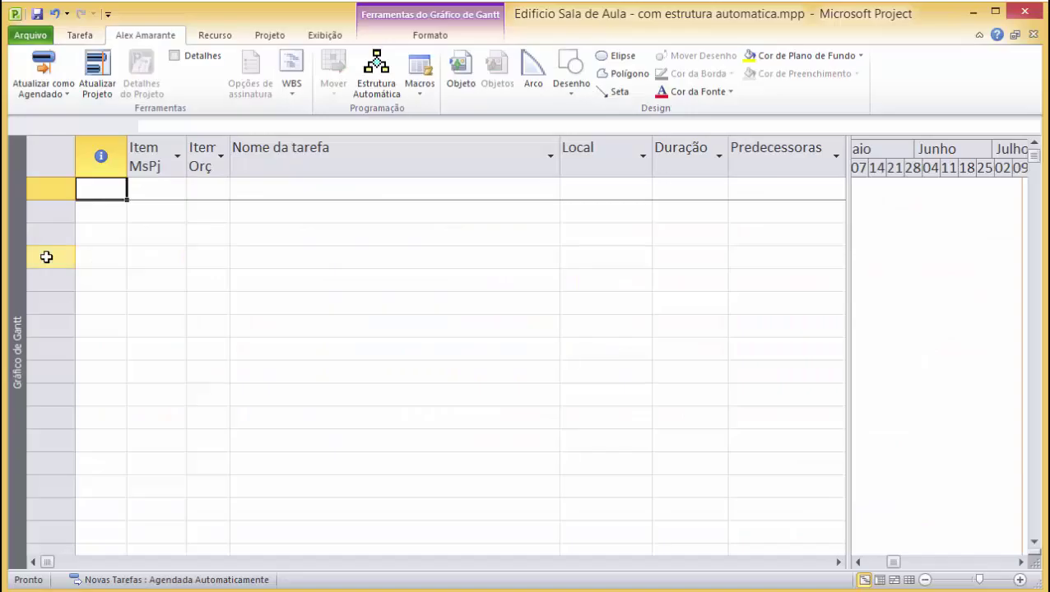
{"action": "key", "text": "Right"}
{"action": "key", "text": "Right"}
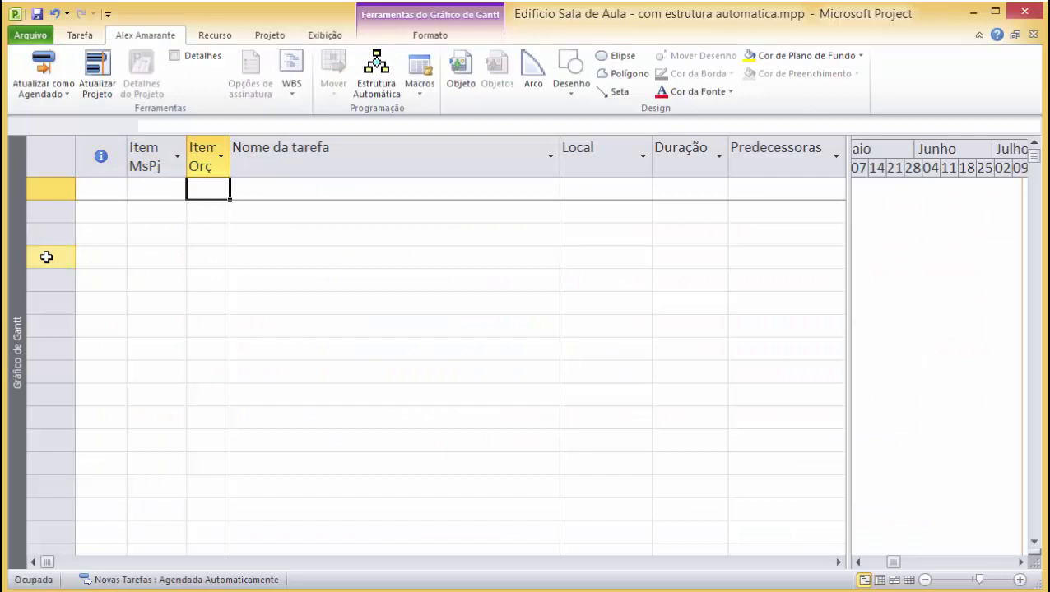
{"action": "key", "text": "ctrl+v"}
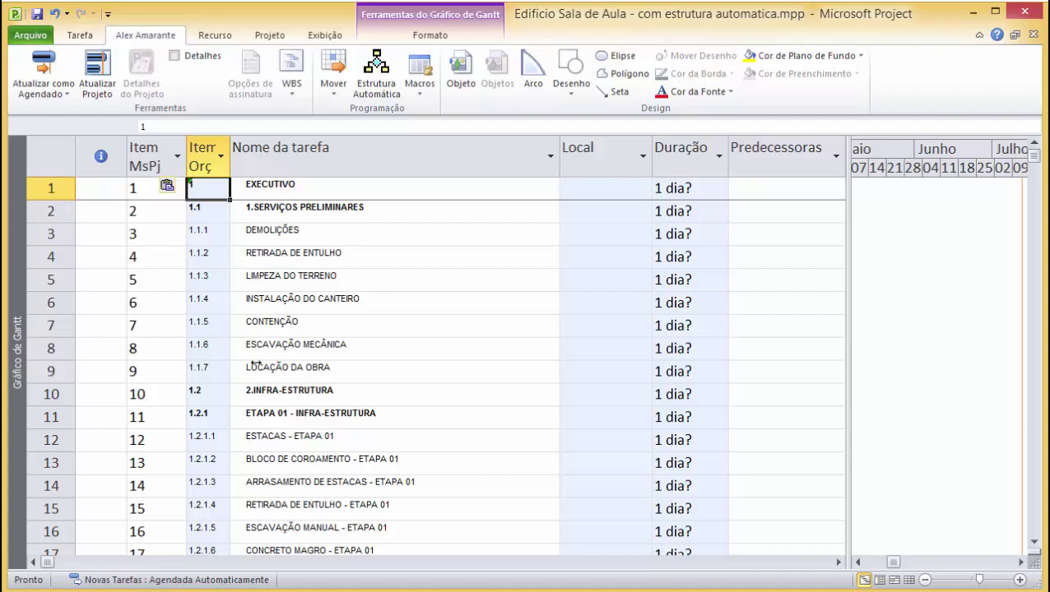
Structure the pasted EXECUTIVO task list automatically from its item numbers with Estrutura Automática.
{"action": "left_click", "coordinate": [366, 87]}
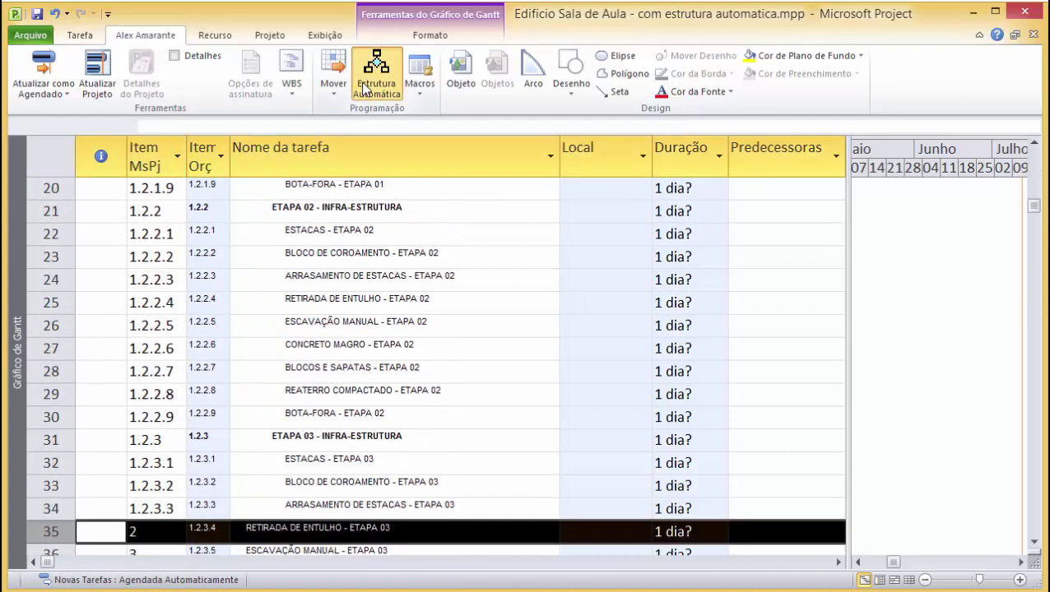